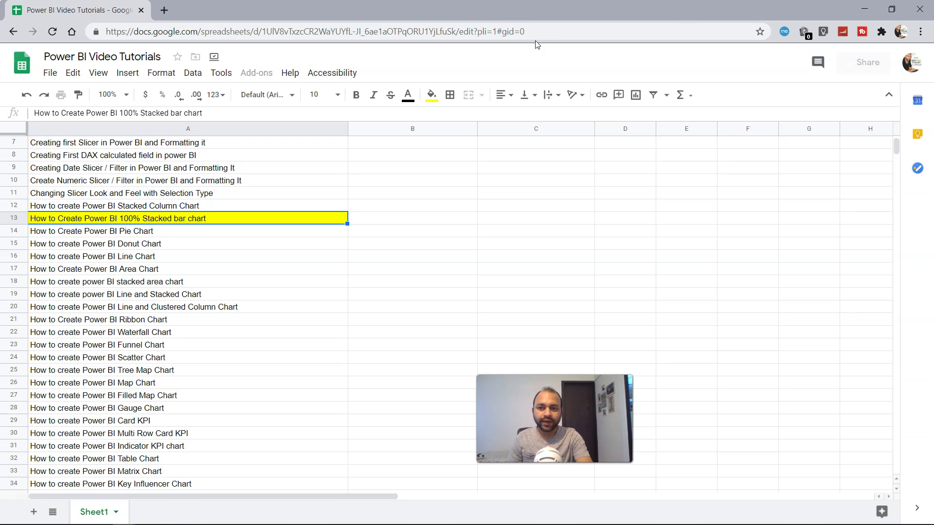
# Glance at the Stacked Column Chart tutorial entry, then return to the 100% Stacked bar chart topic.
pyautogui.click(234, 202)
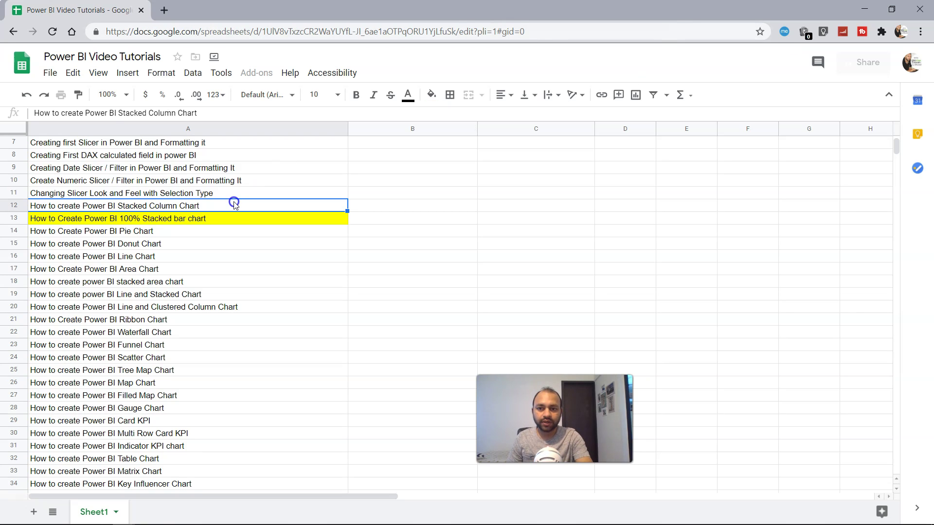
pyautogui.click(236, 214)
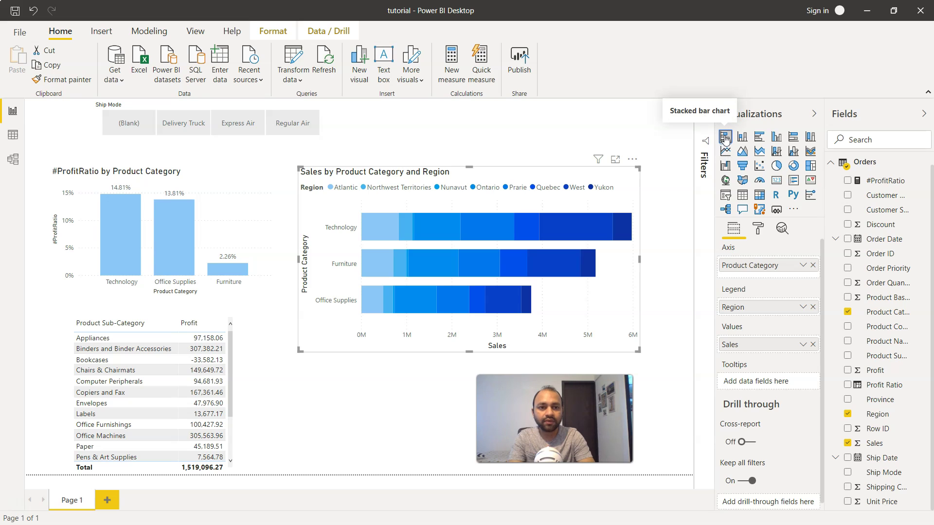
pyautogui.click(794, 138)
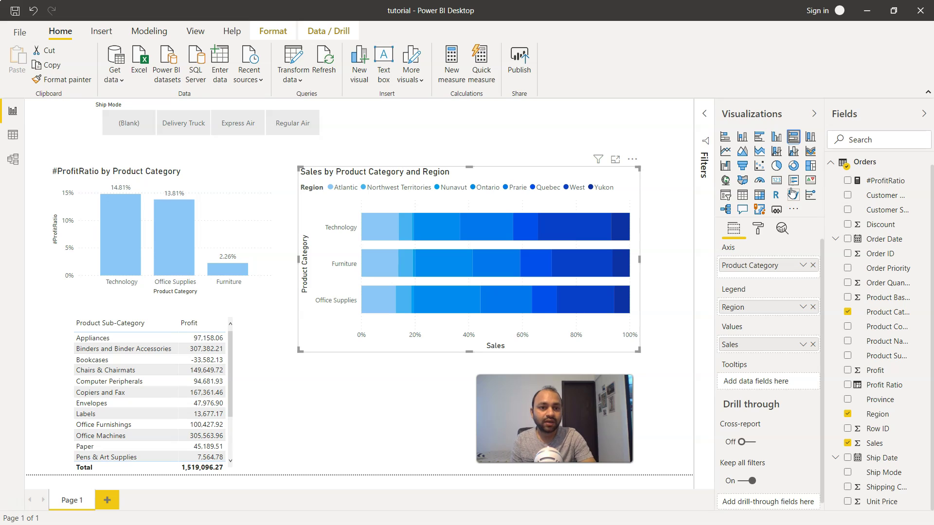
# Switch the chart to ordinary stacked bars, then back to 100% stacked bars.
pyautogui.click(725, 137)
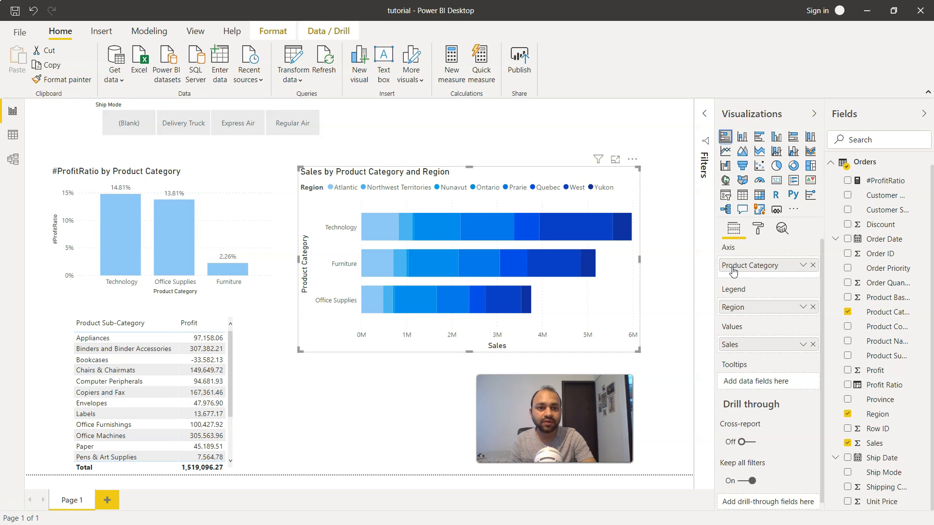
pyautogui.click(793, 138)
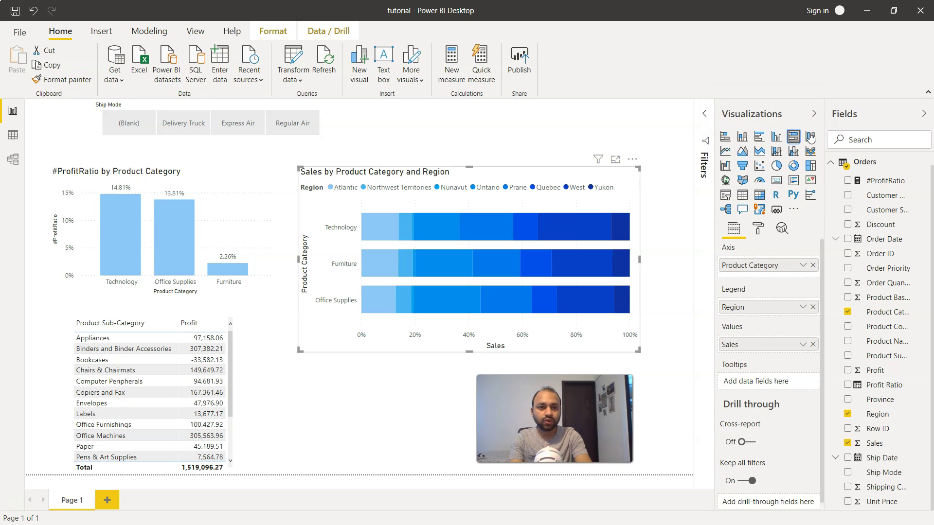
pyautogui.click(810, 136)
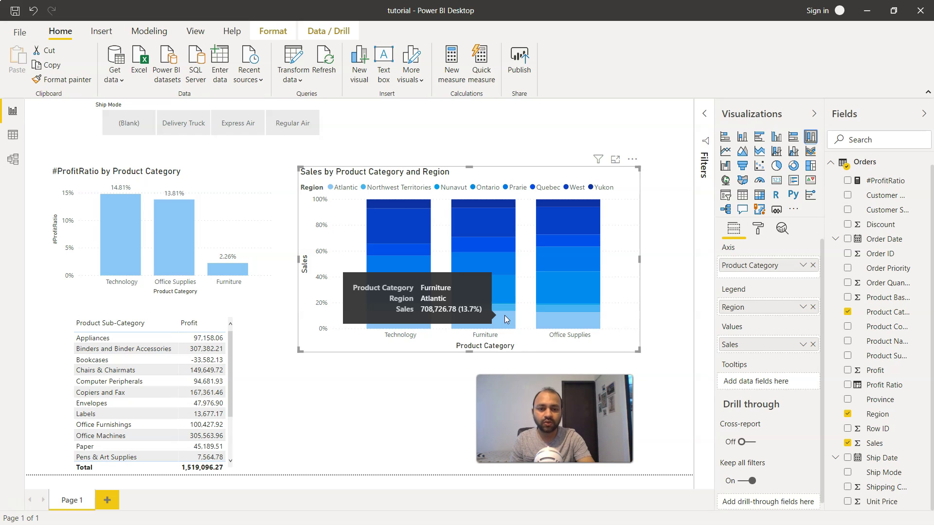
pyautogui.click(794, 138)
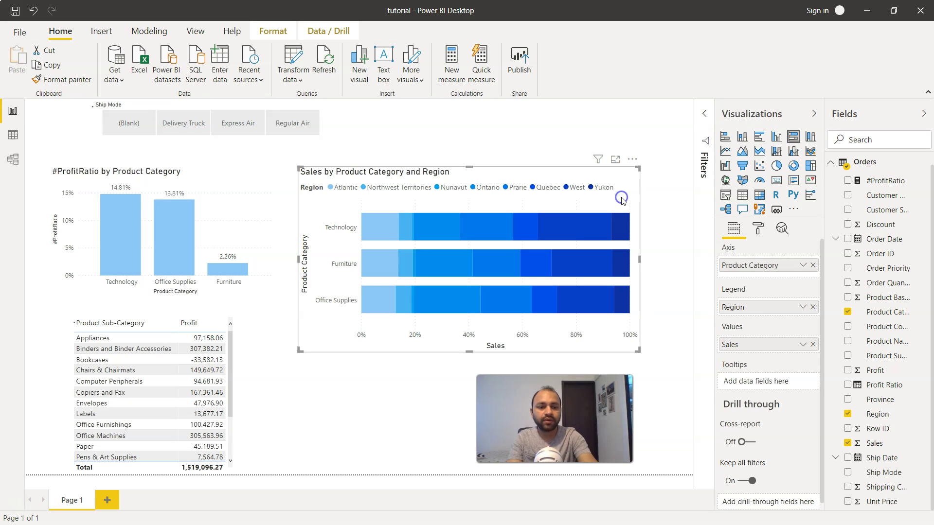
# Replace the chart with a new, enlarged 100% stacked bar chart of Product Category, Region and Sales.
pyautogui.press('Delete')
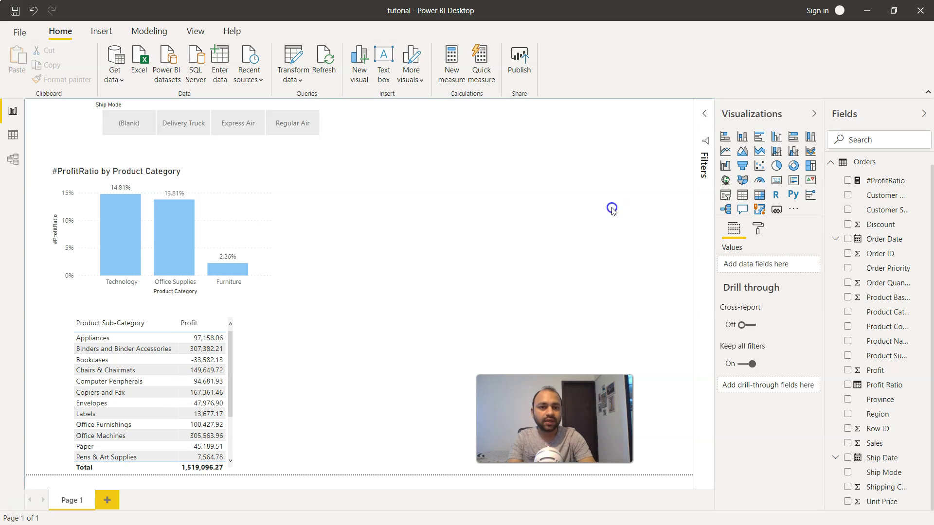
pyautogui.click(793, 137)
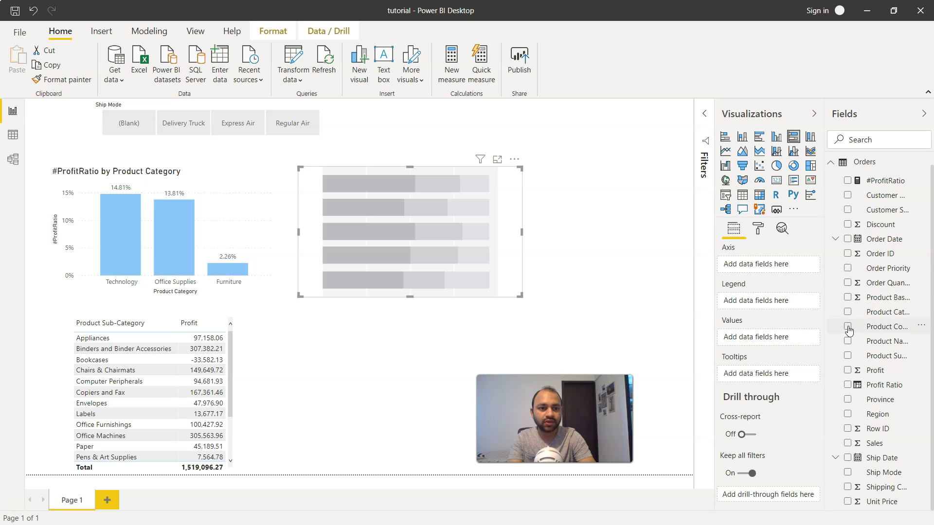
pyautogui.click(847, 313)
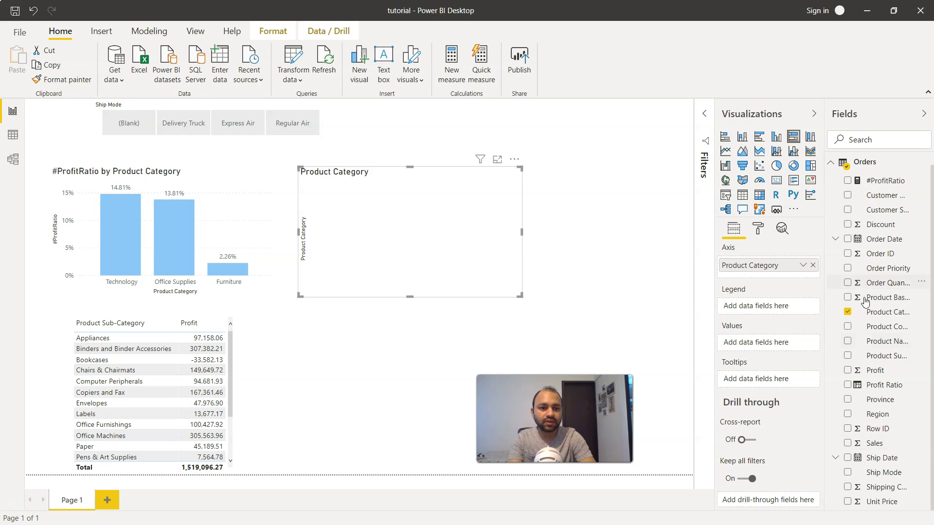
pyautogui.click(848, 414)
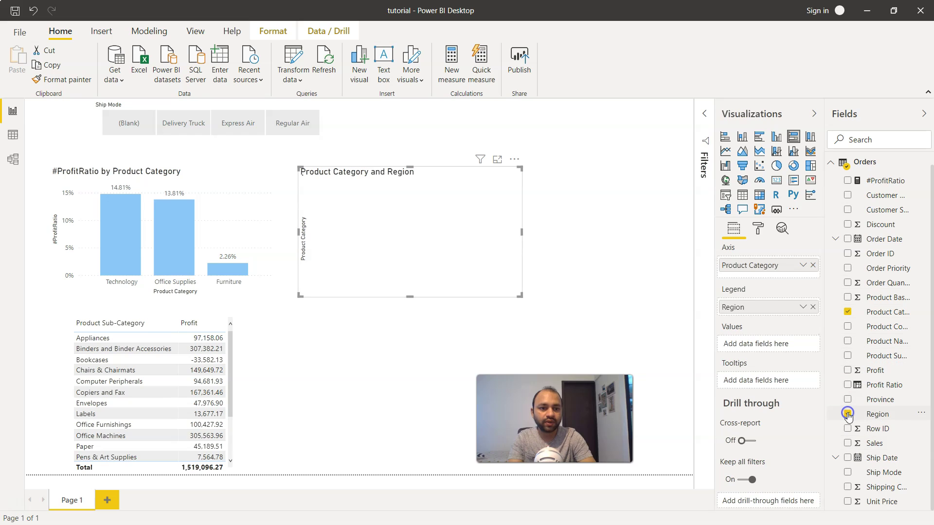
pyautogui.click(847, 443)
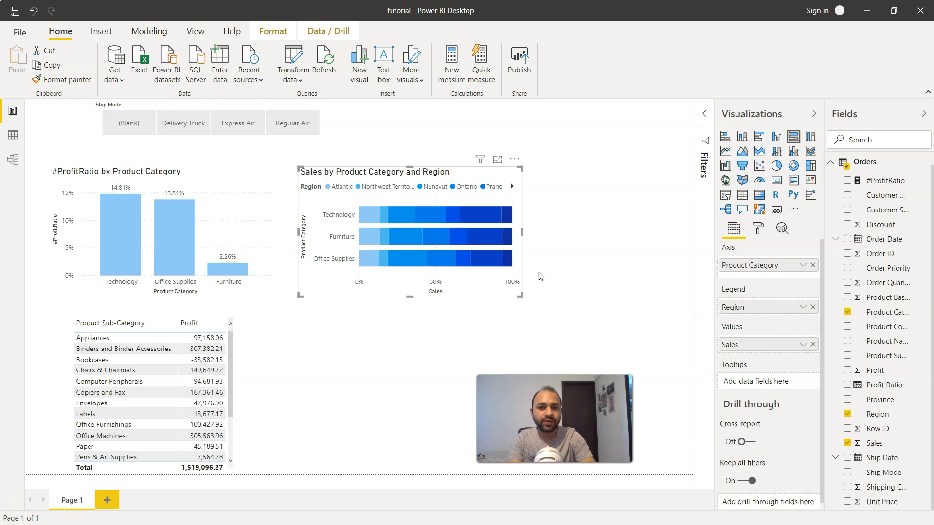
pyautogui.moveTo(520, 296); pyautogui.dragTo(672, 356)
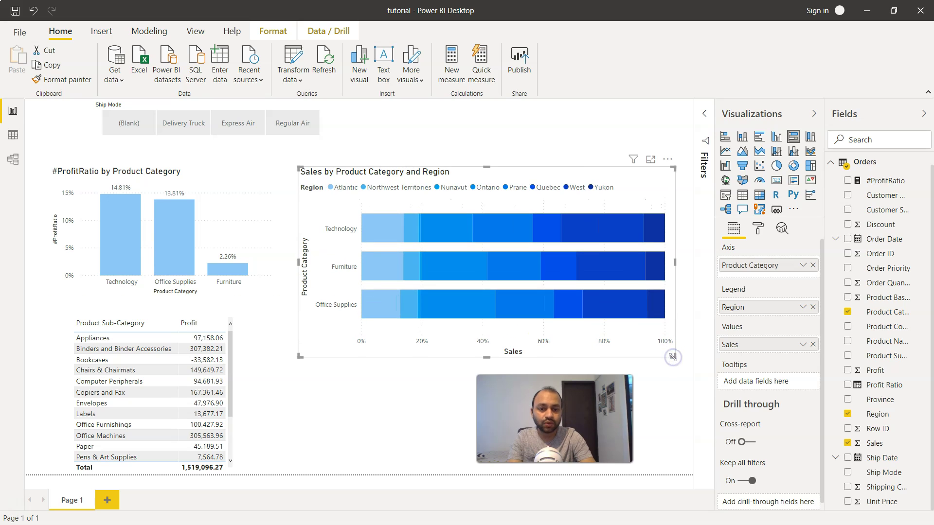